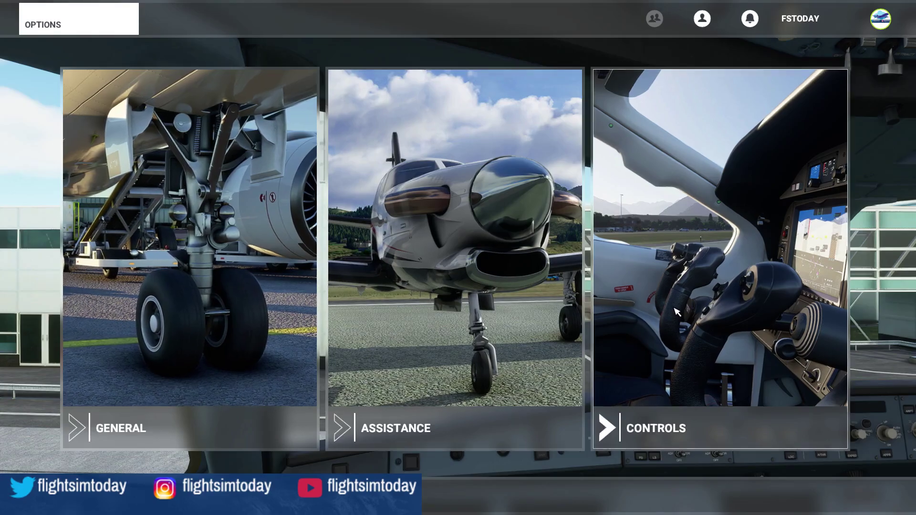
In Controls, set the filter to ALL and search bindings for 'camera'
click(683, 313)
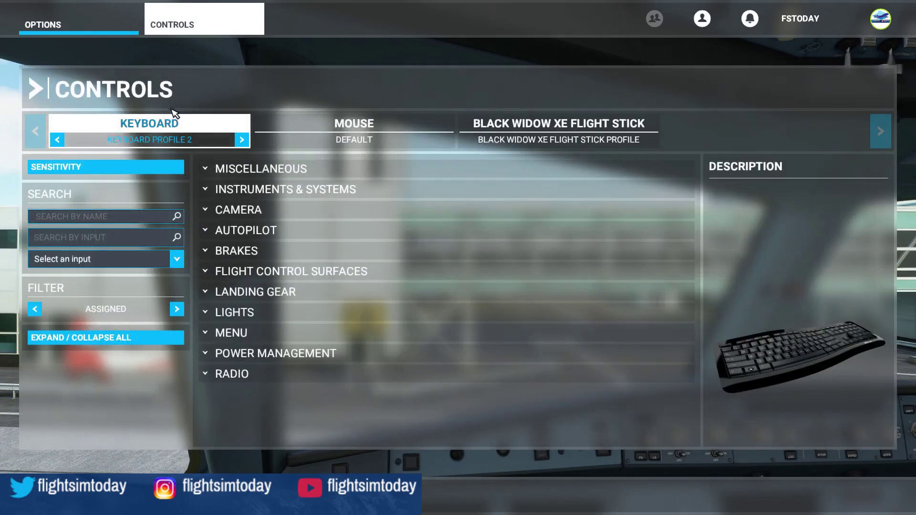
click(177, 309)
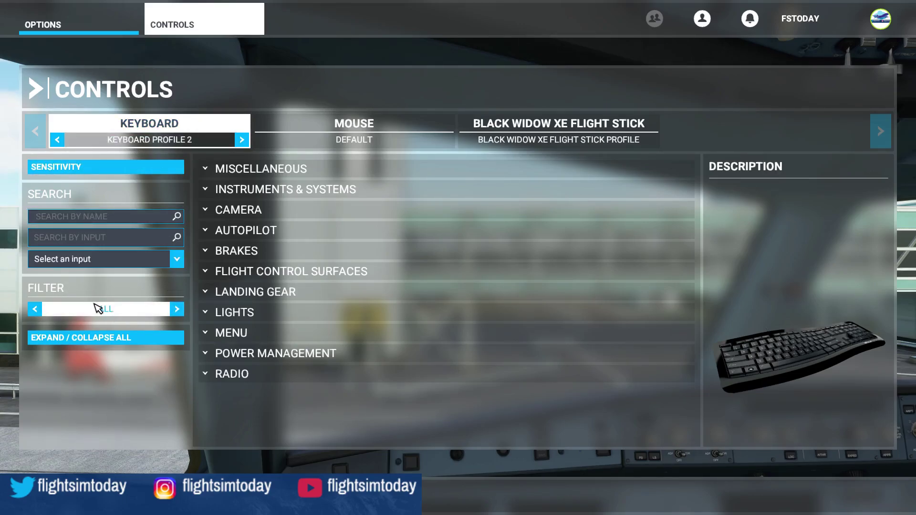
click(87, 220)
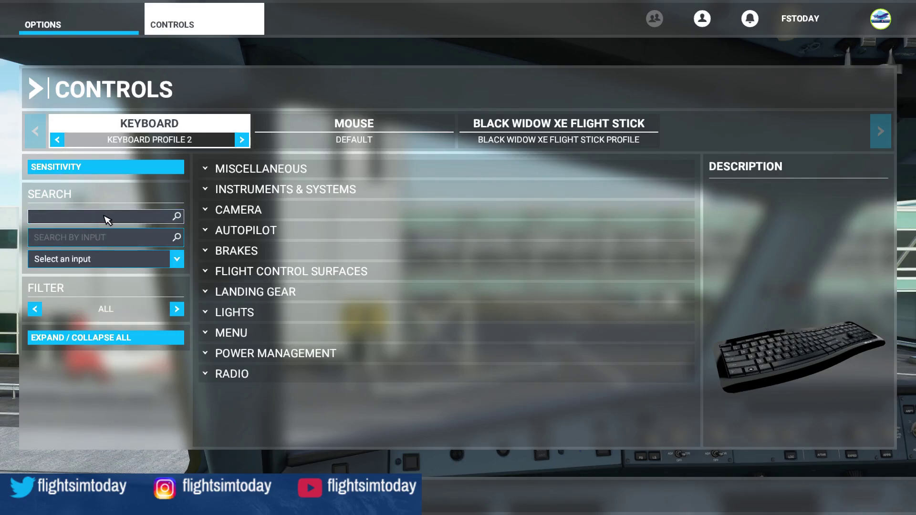
text(camera)
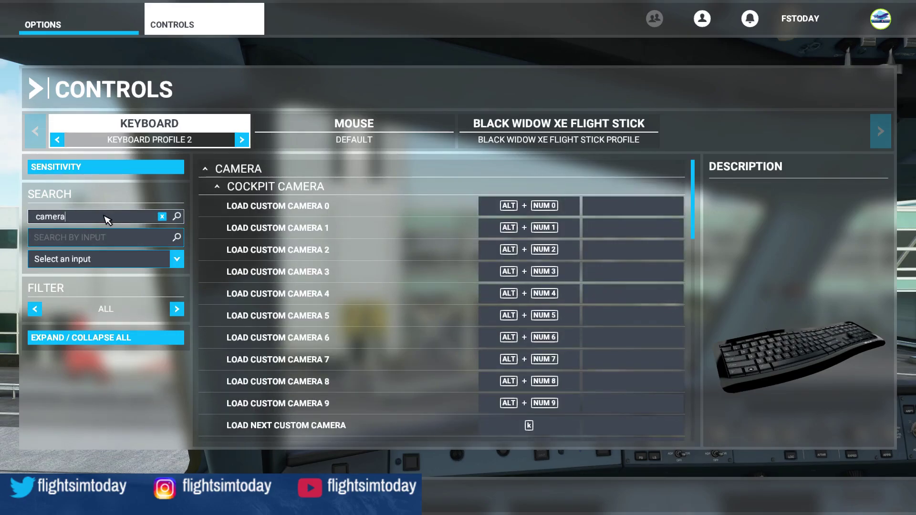
Collapse the Drone and Fixed Camera groups and scroll the Cockpit Camera Load/Save Custom Camera rows
click(220, 187)
click(219, 204)
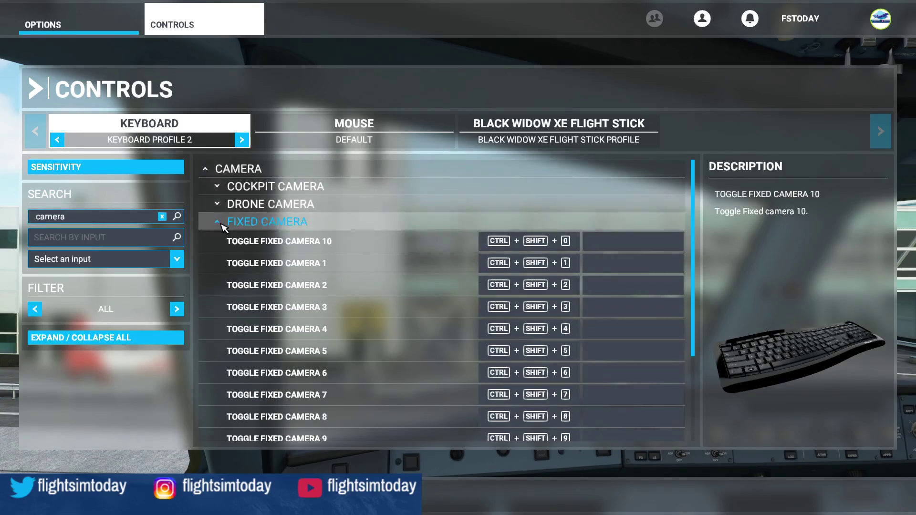
click(222, 226)
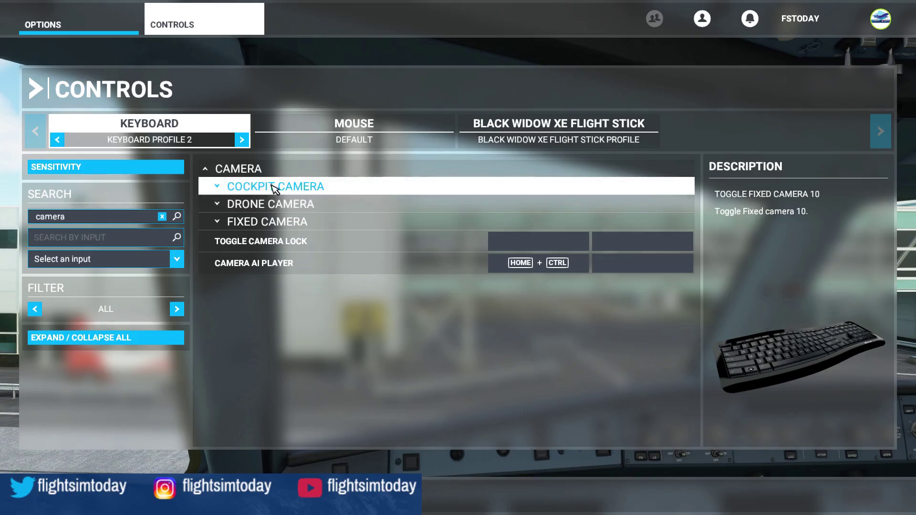
click(219, 189)
scroll(352, 277, down, 10)
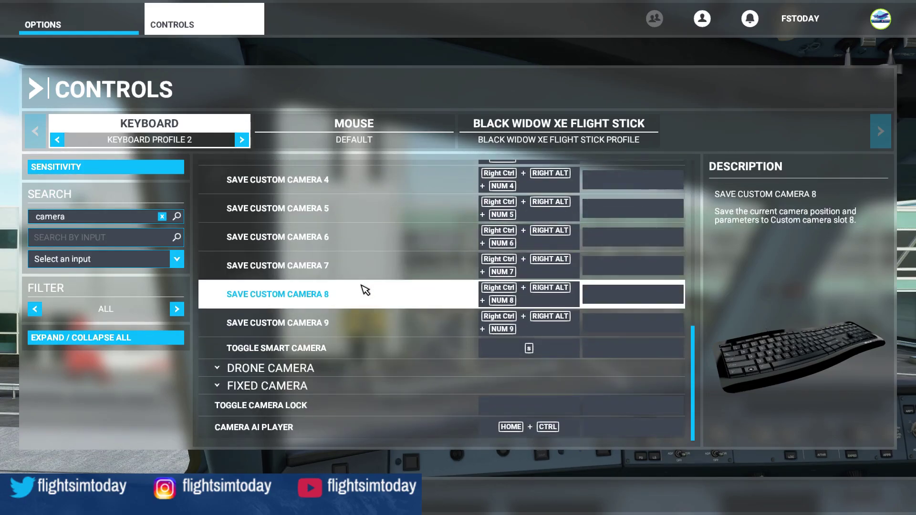
scroll(366, 290, up, 5)
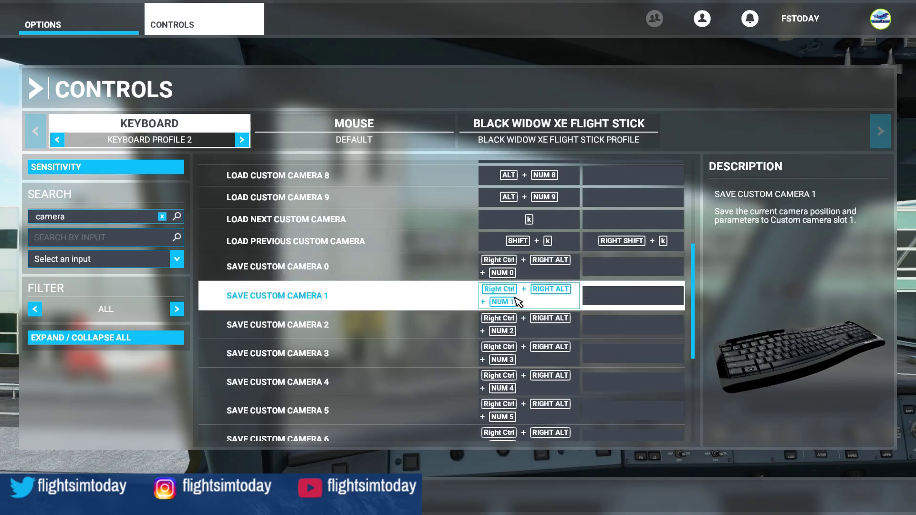
scroll(462, 305, up, 5)
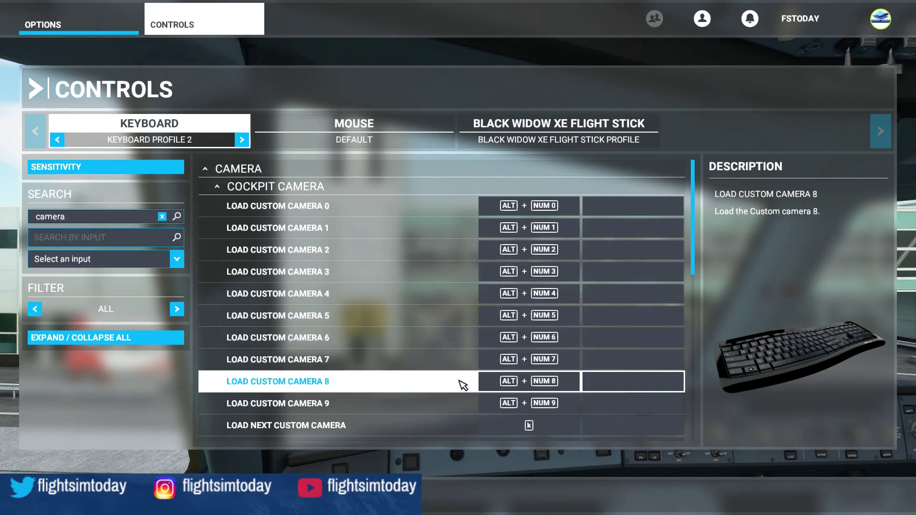
scroll(462, 382, down, 3)
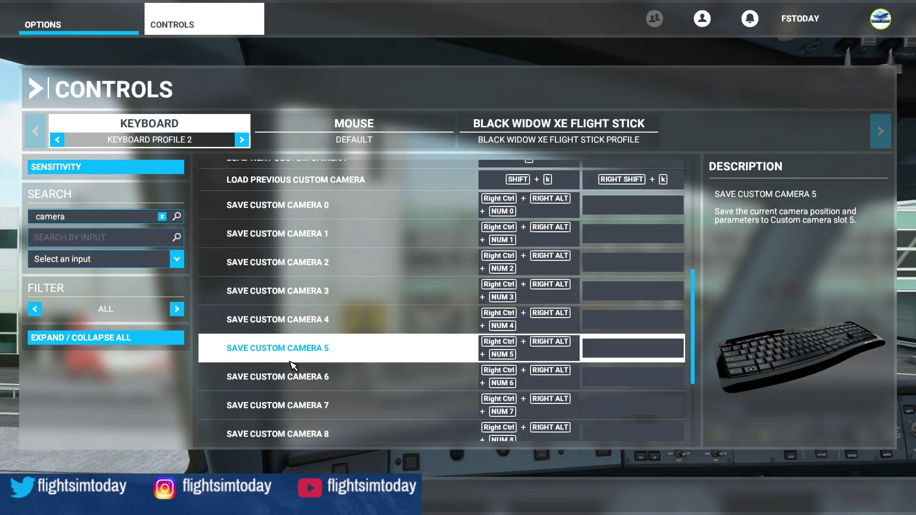
key(Escape)
key(Escape)
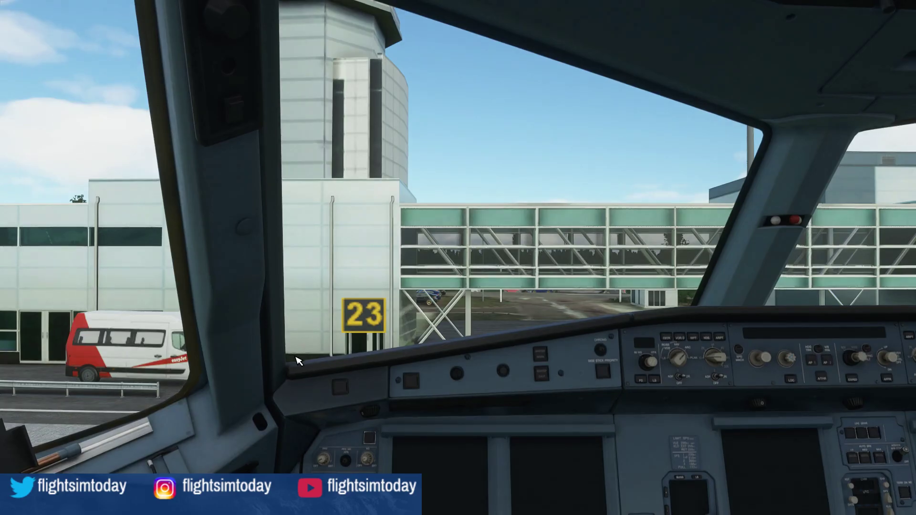
Recall custom views 1 and 2 with Alt+1 and Alt+2, returning to the default cockpit view
key(alt+1)
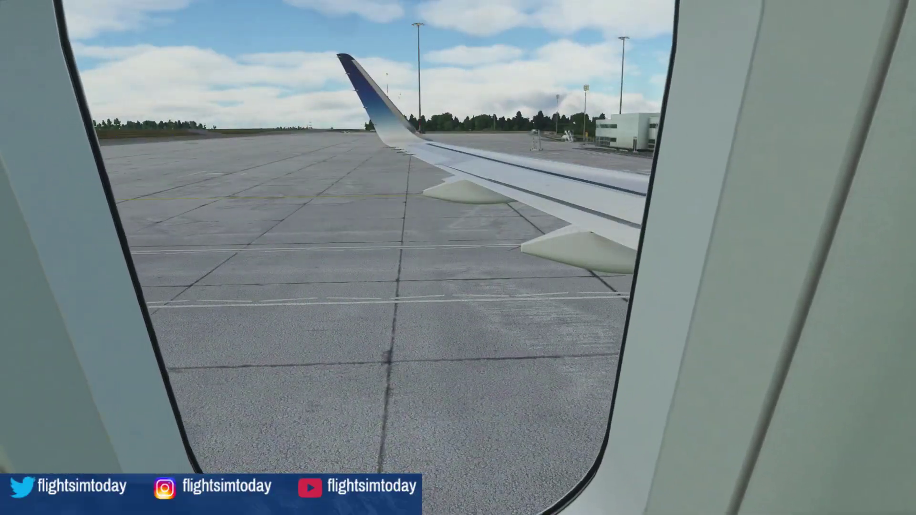
key(ctrl+space)
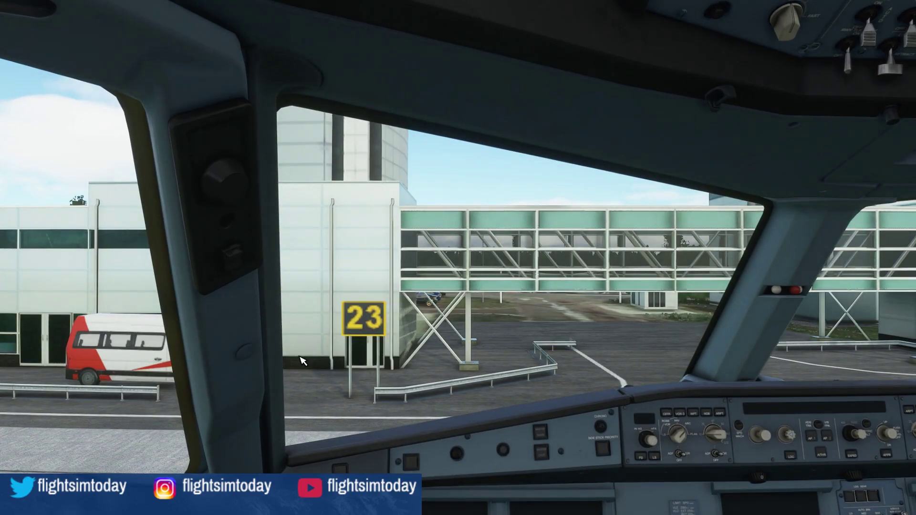
key(alt+2)
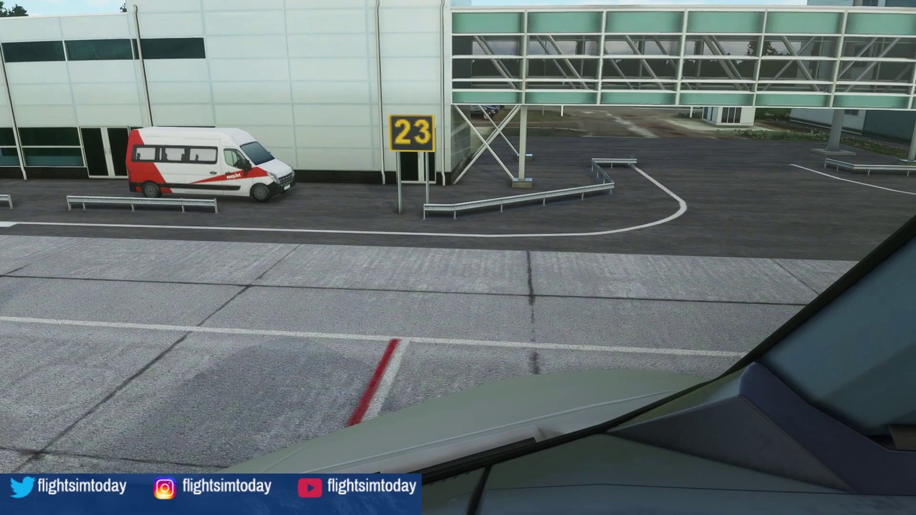
key(alt+1)
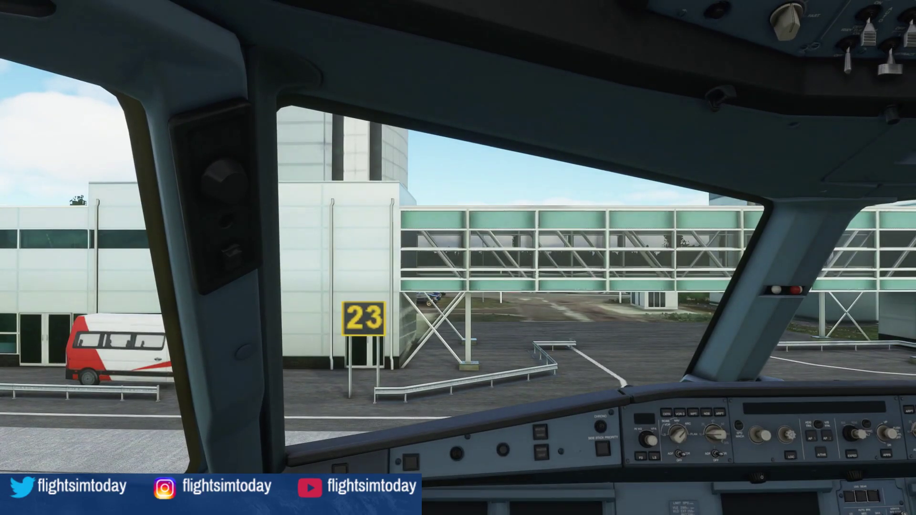
key(alt+2)
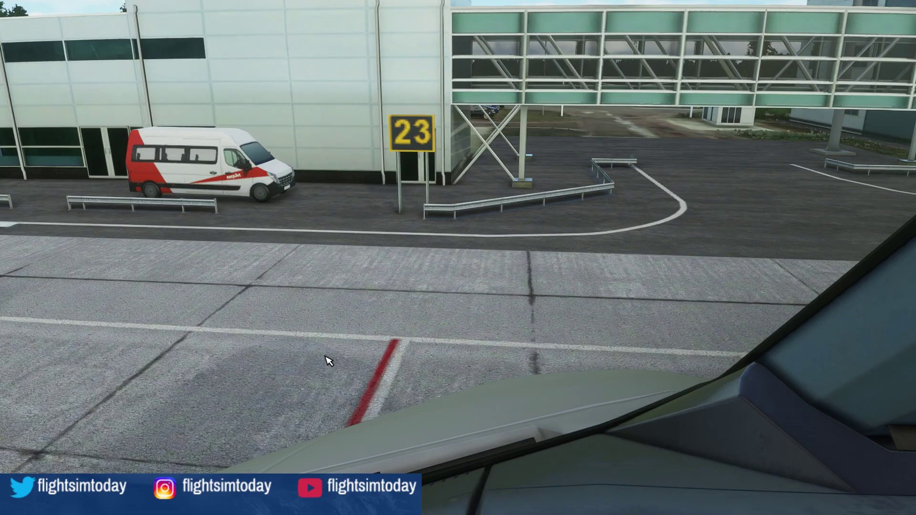
key(ctrl+space)
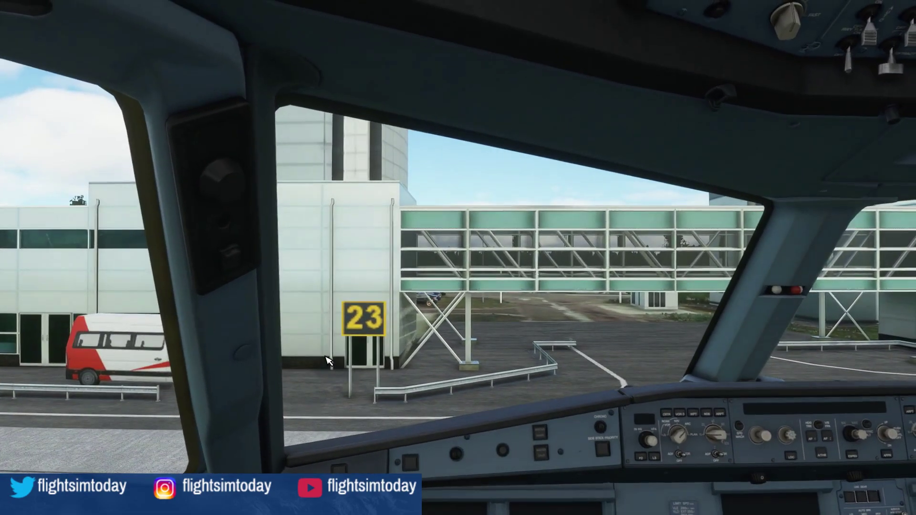
Cycle through custom views 1 to 4: windscreen, pedestal, pedals/MCDU close-up and side views
key(alt+1)
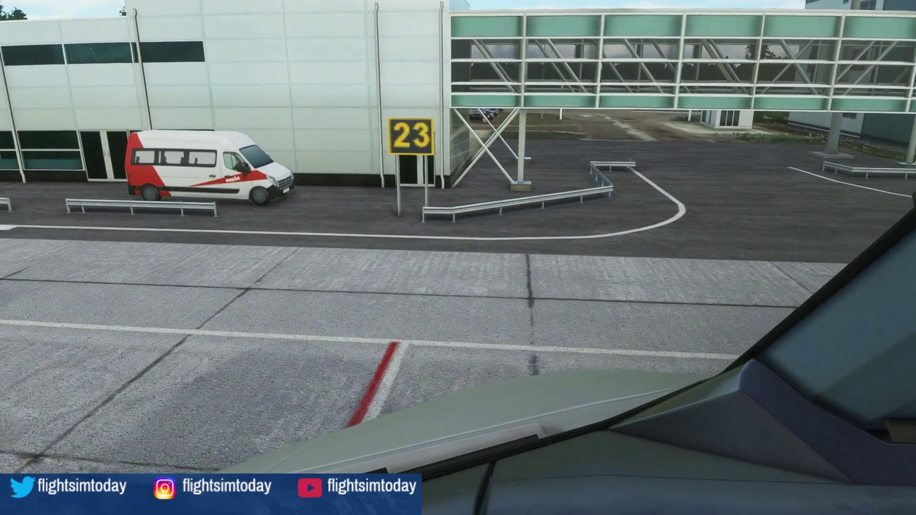
key(alt+2)
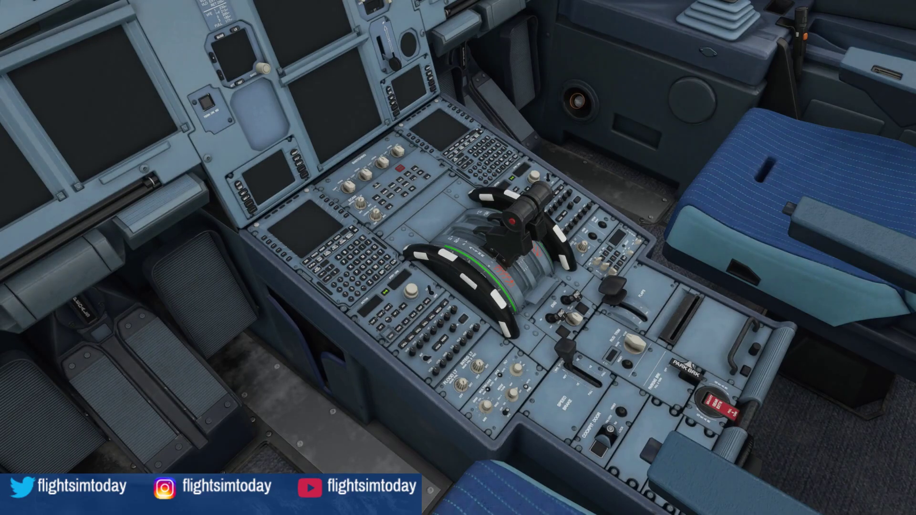
key(alt+3)
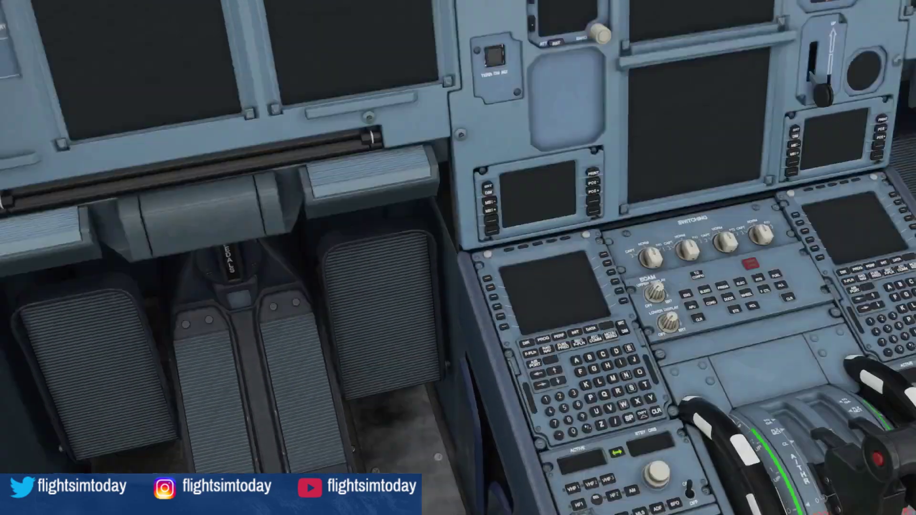
key(alt+4)
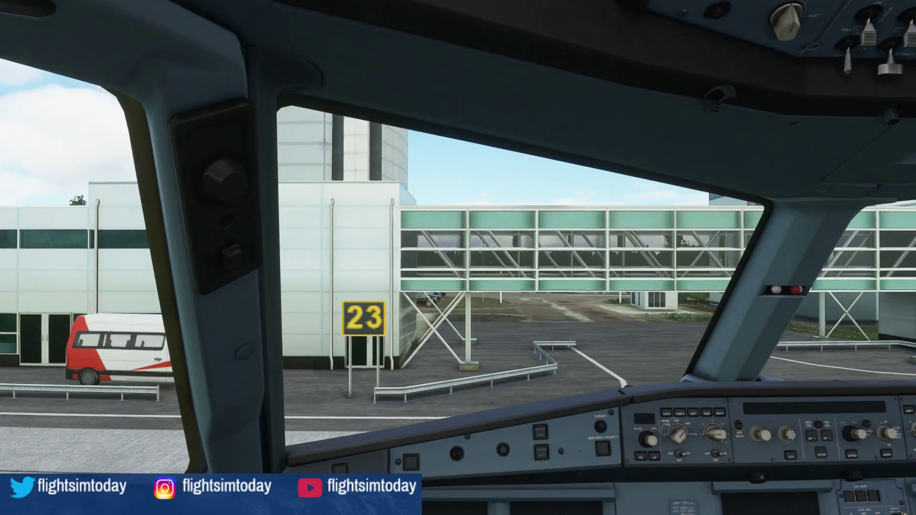
key(alt+3)
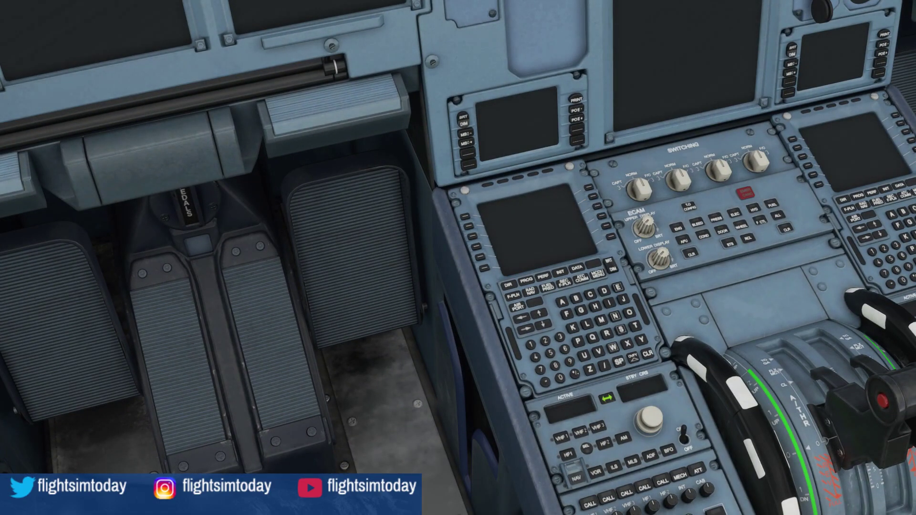
key(alt+4)
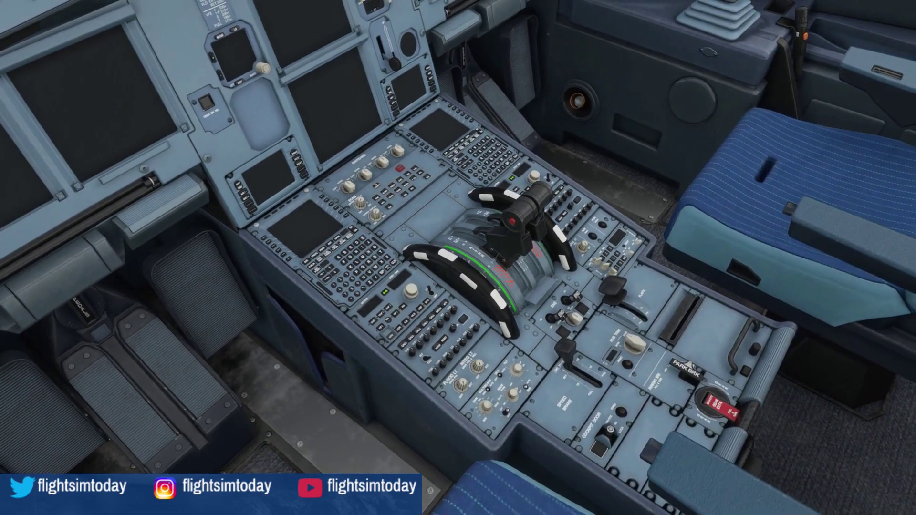
key(alt+2)
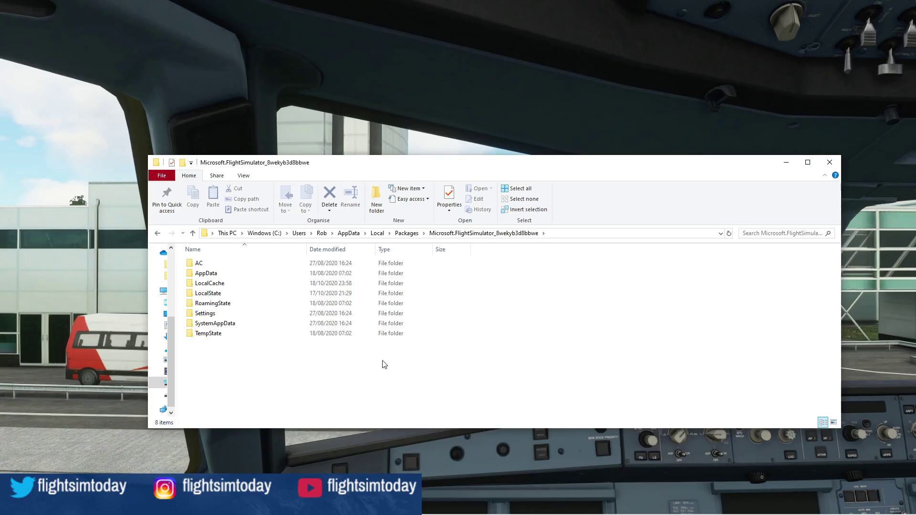
Search Windows for %appdata% and open the Roaming folder from the results
click(380, 323)
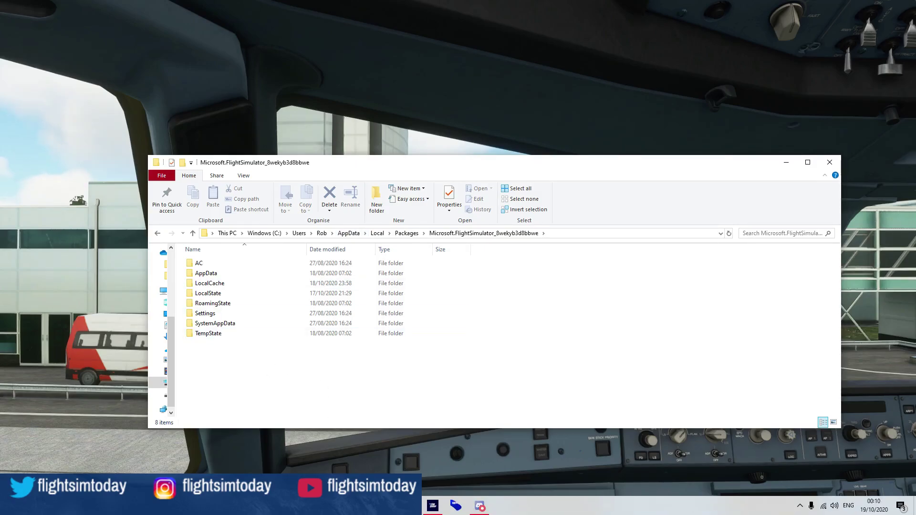
key(super+s)
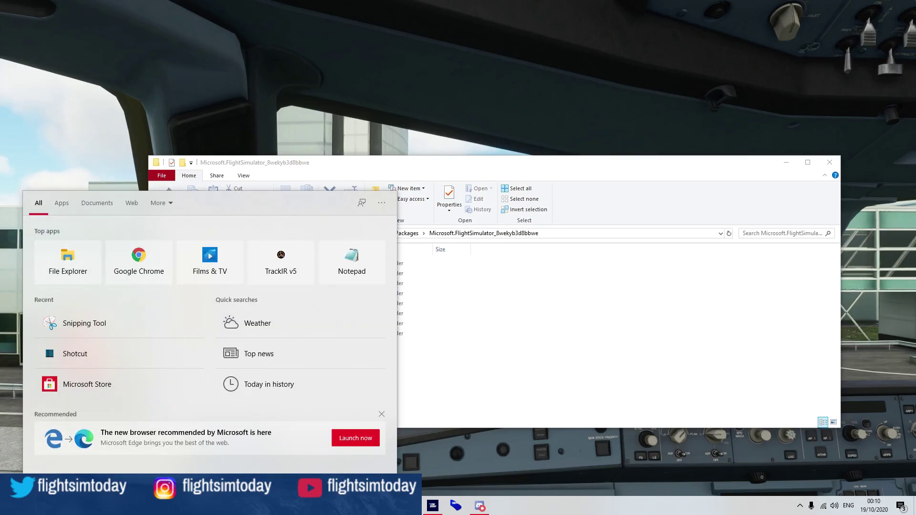
text(%app)
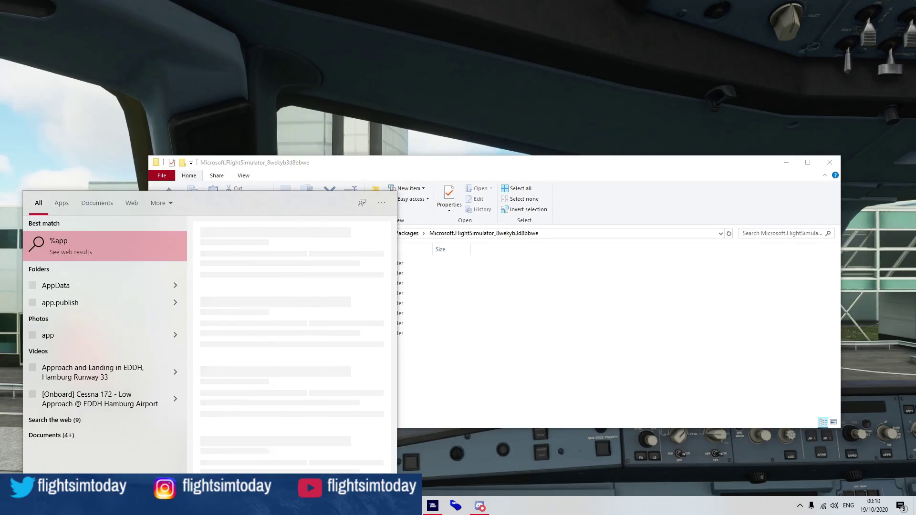
text(data)
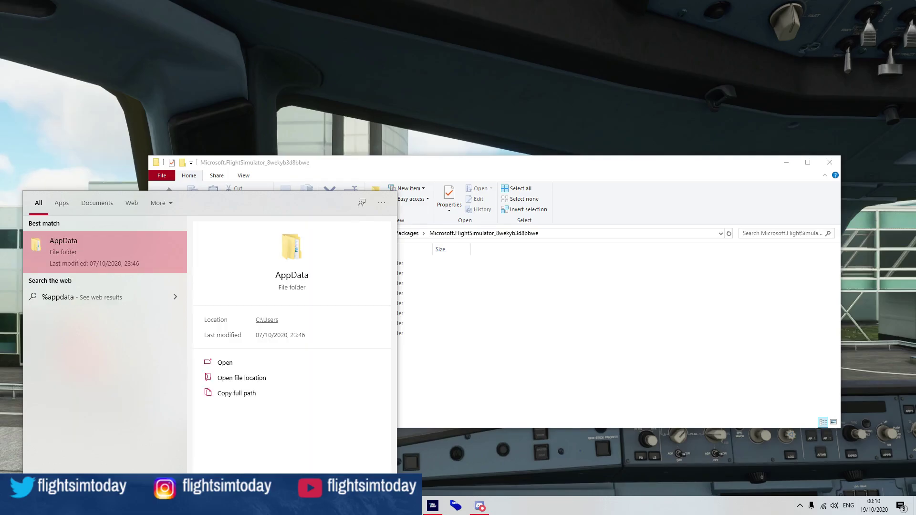
text(%)
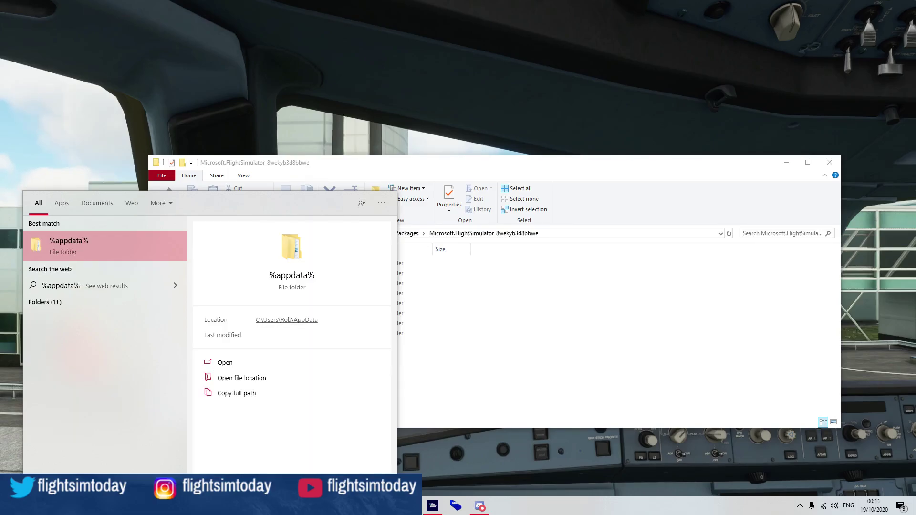
click(307, 279)
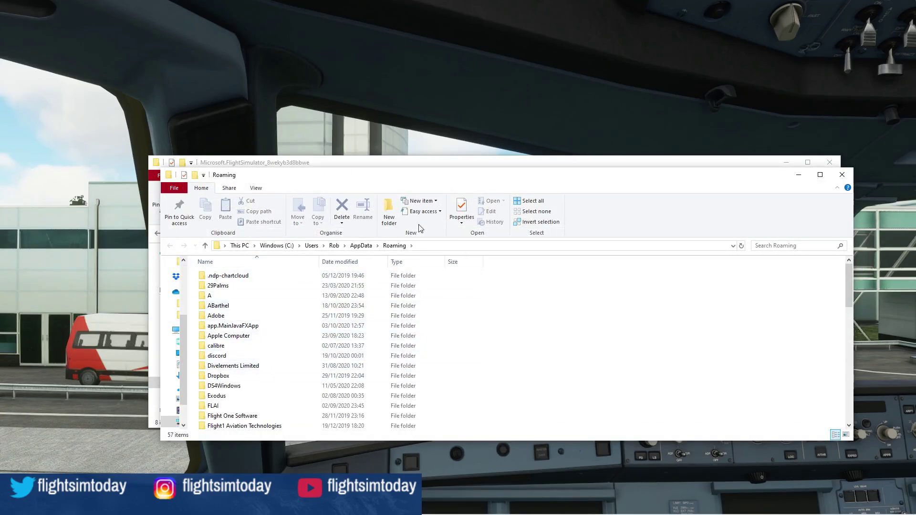
Go from AppData through Local and Packages into the Microsoft.FlightSimulator_8wekyb3d8bbwe folder
click(360, 246)
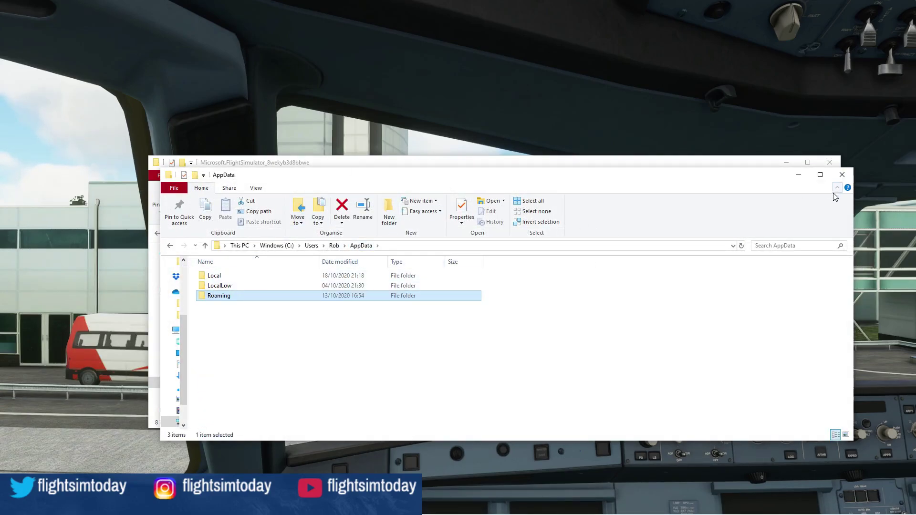
click(842, 175)
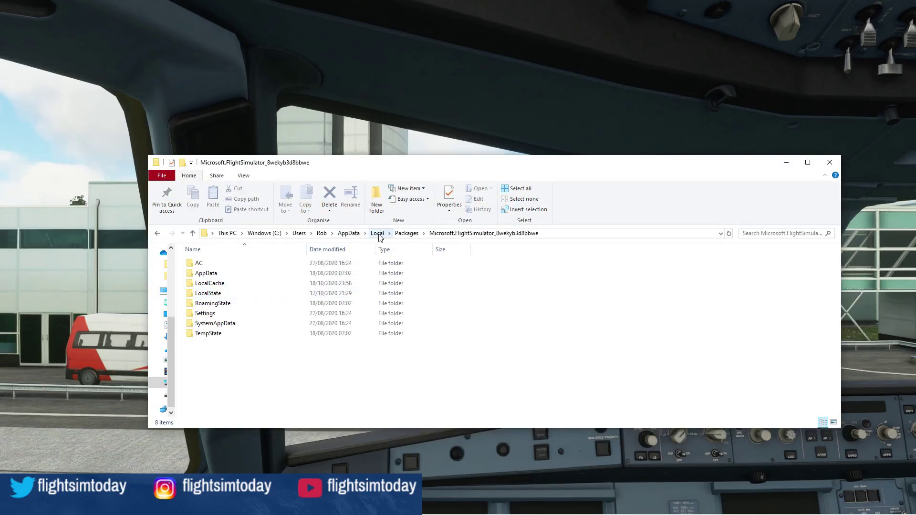
click(349, 234)
double_click(208, 265)
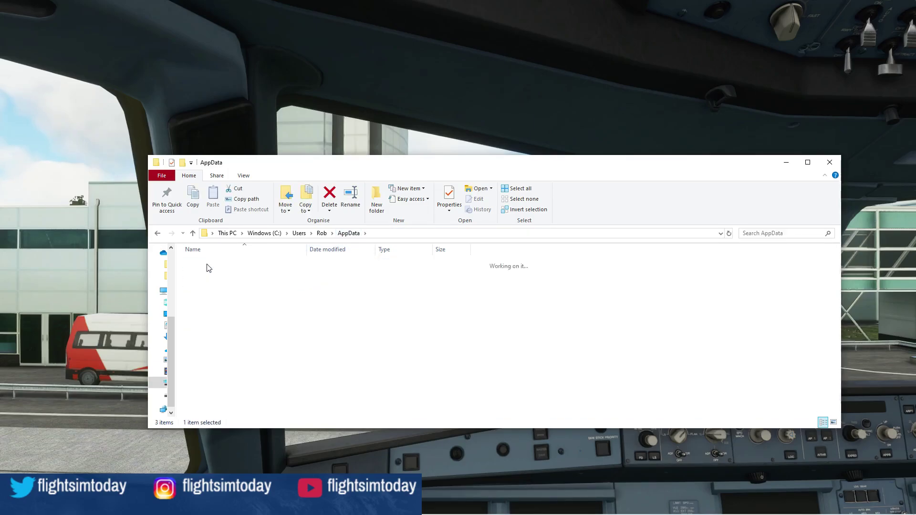
scroll(248, 344, down, 10)
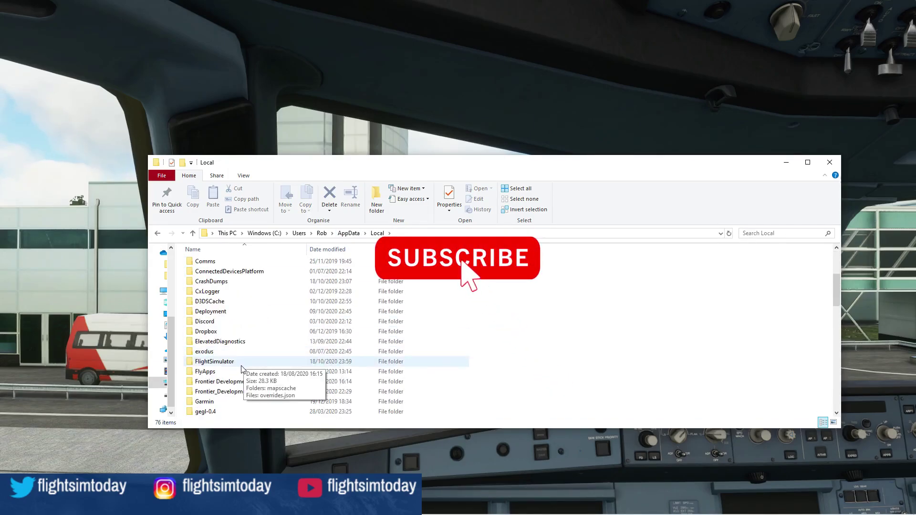
scroll(243, 371, down, 3)
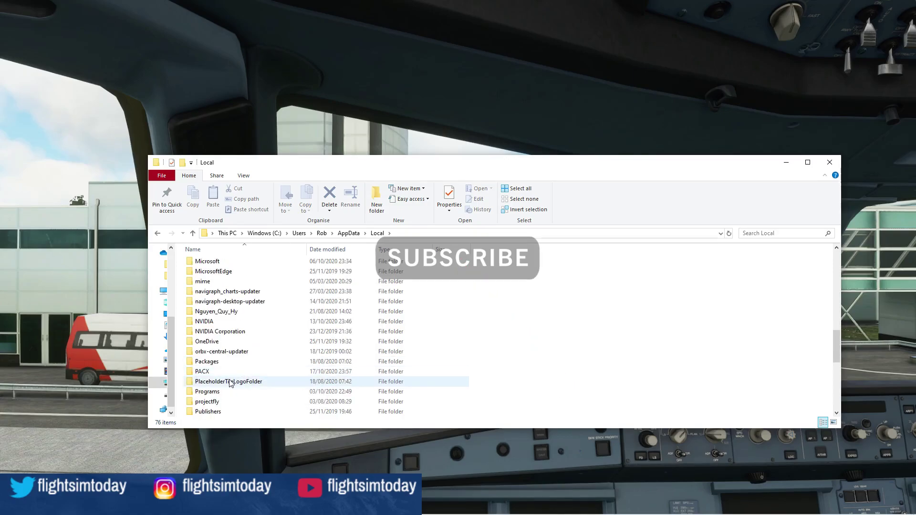
double_click(214, 370)
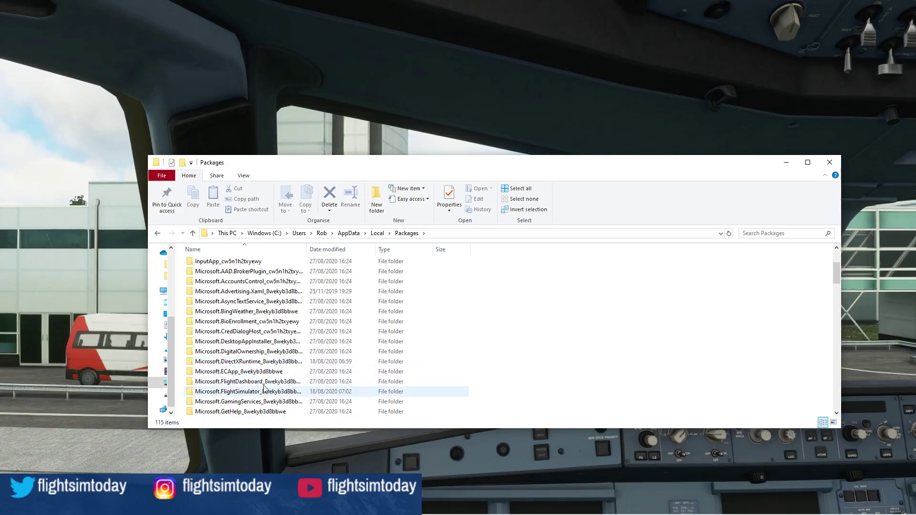
double_click(234, 392)
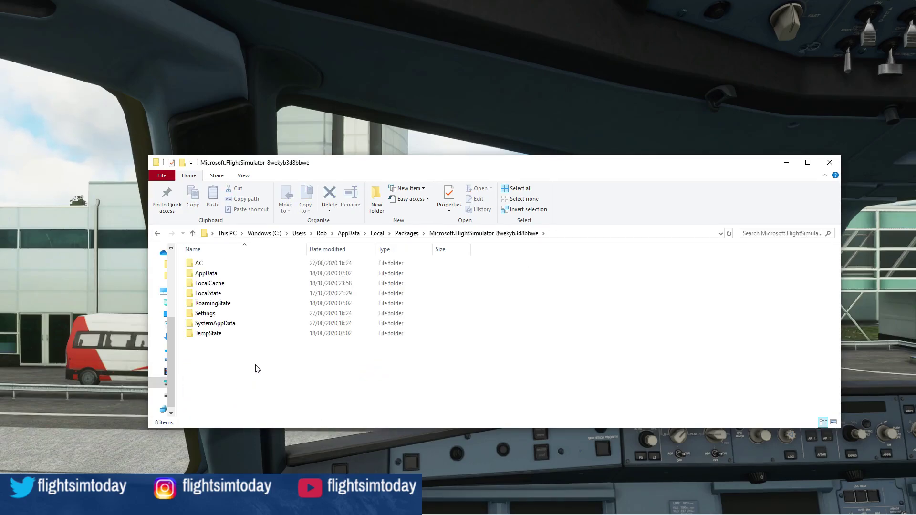
Open LocalCache\SimObjects\Airplanes\Asobo_A320_NEO and open its CAMERAS file in Notepad
double_click(214, 285)
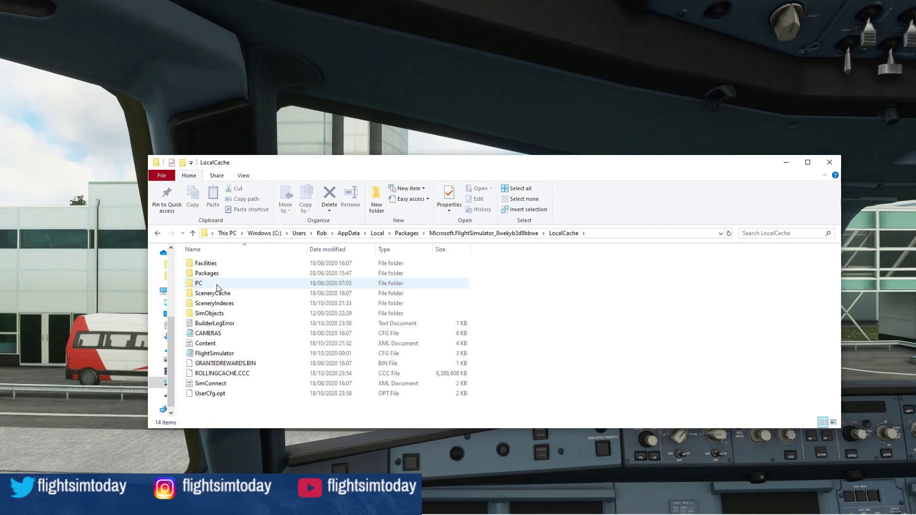
double_click(210, 315)
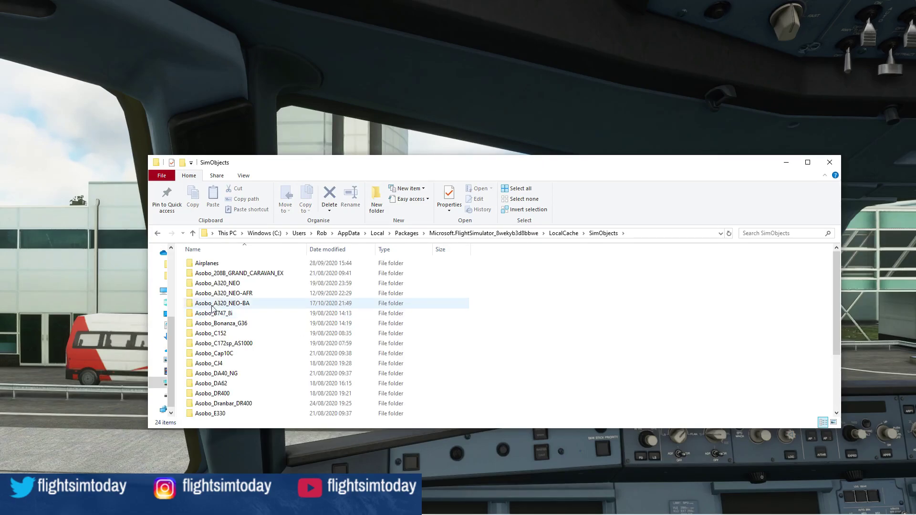
double_click(210, 264)
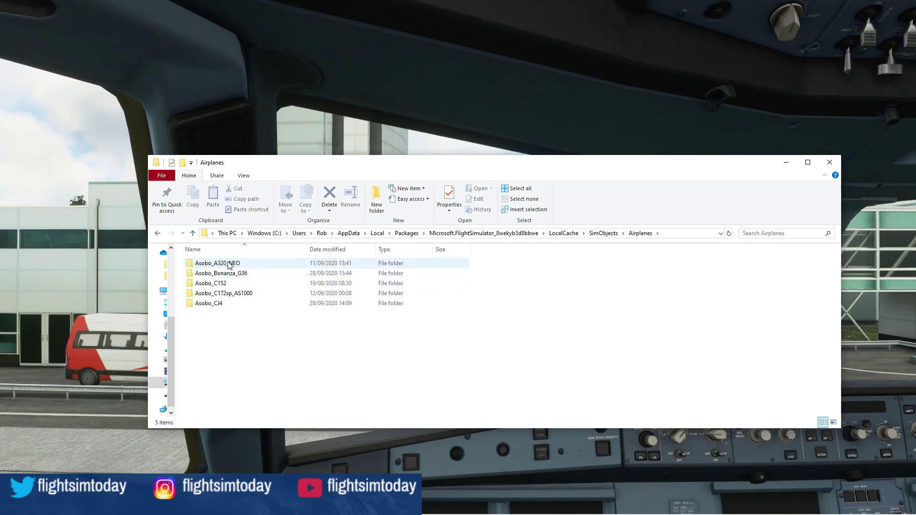
click(229, 265)
double_click(229, 266)
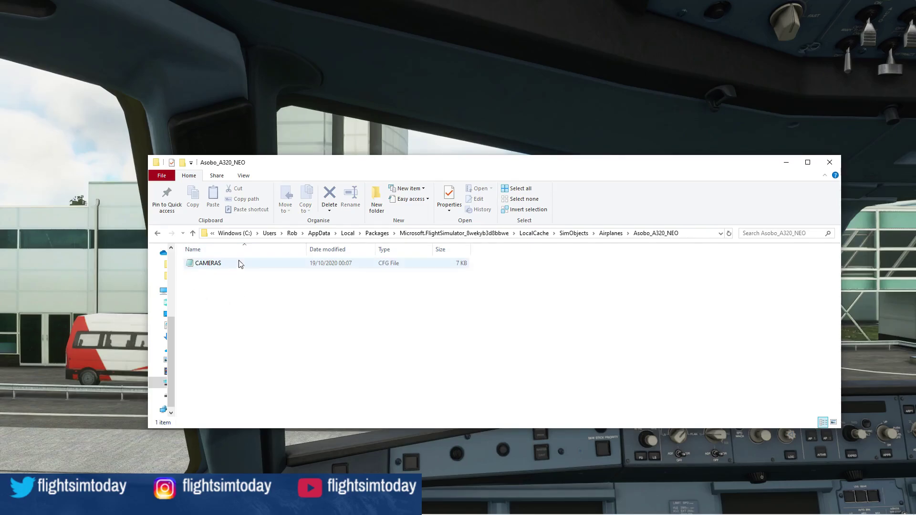
double_click(213, 265)
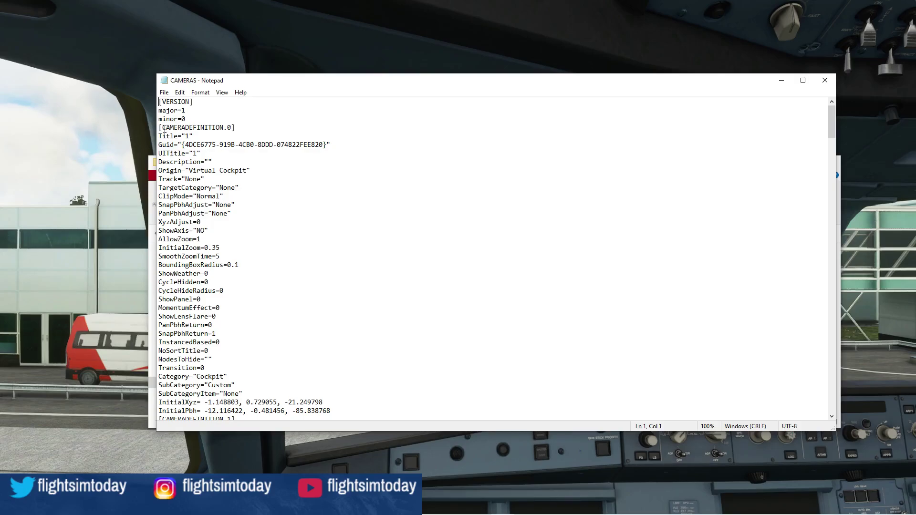
Change [CAMERADEFINITION.0] InitialXyz x from -1.148803 to -5.148803, then close Notepad choosing Don't Save
drag(163, 128, 231, 125)
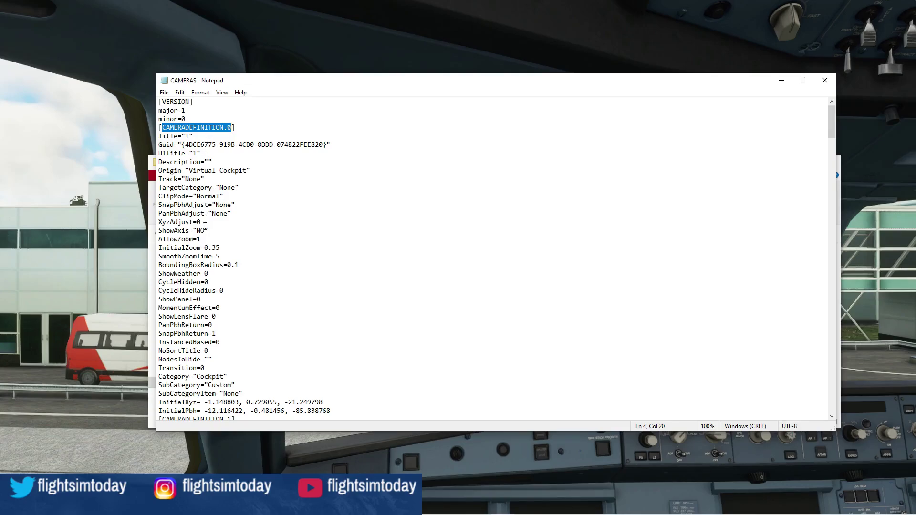
drag(160, 403, 198, 402)
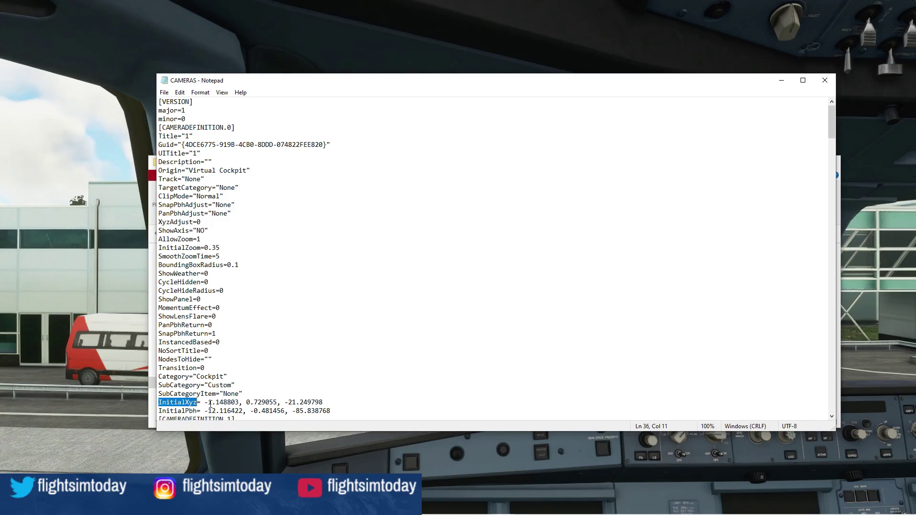
click(211, 404)
key(BackSpace)
text(5)
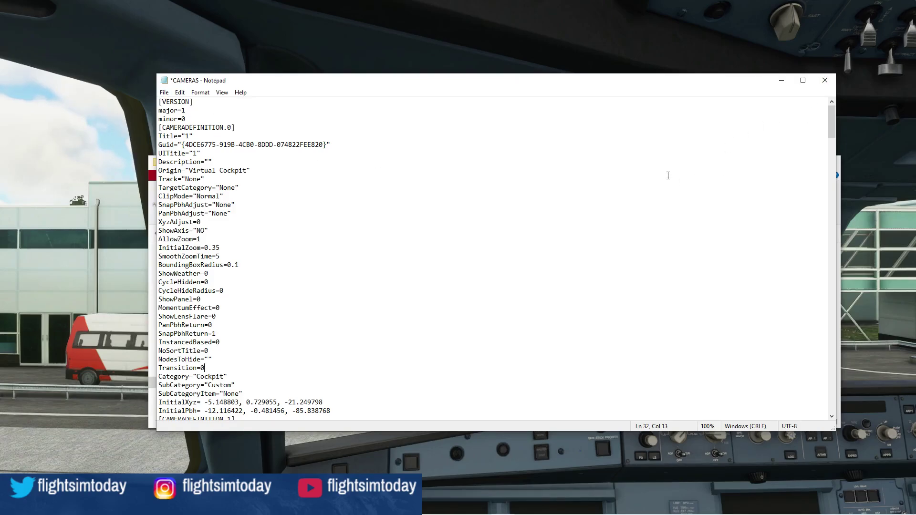
click(824, 81)
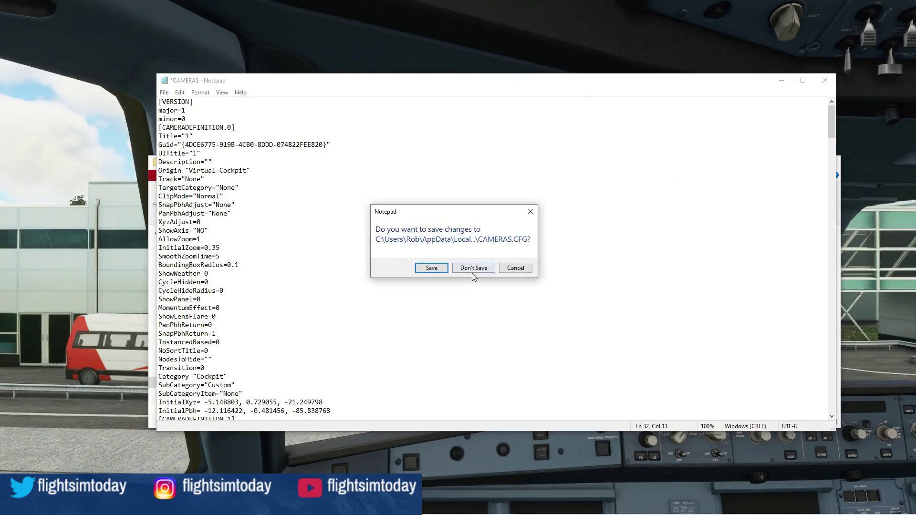
click(471, 271)
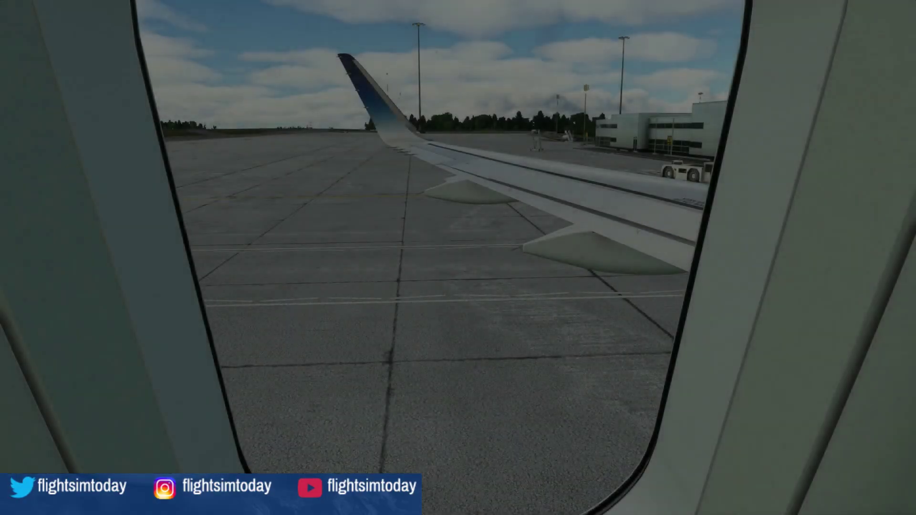